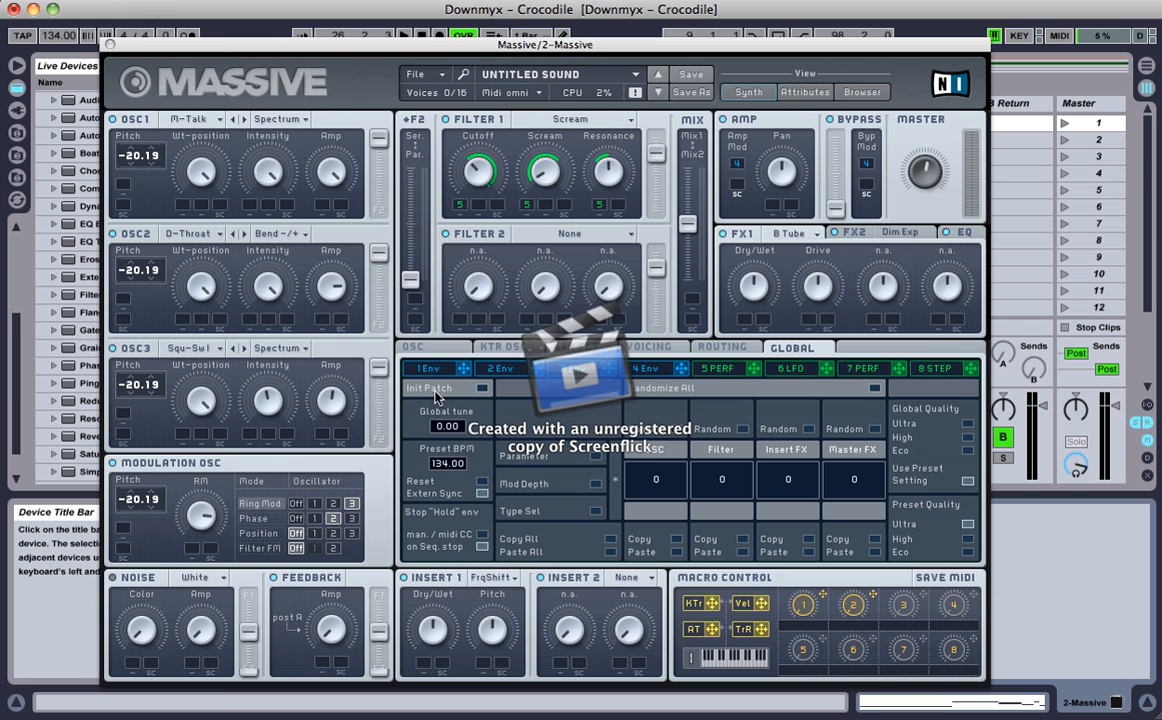
Show the 5 PERF modulator settings and set OSC1's wavetable to Modern Talking
{"action": "left_click_drag", "start_coordinate": [434, 42], "coordinate": [444, 29]}
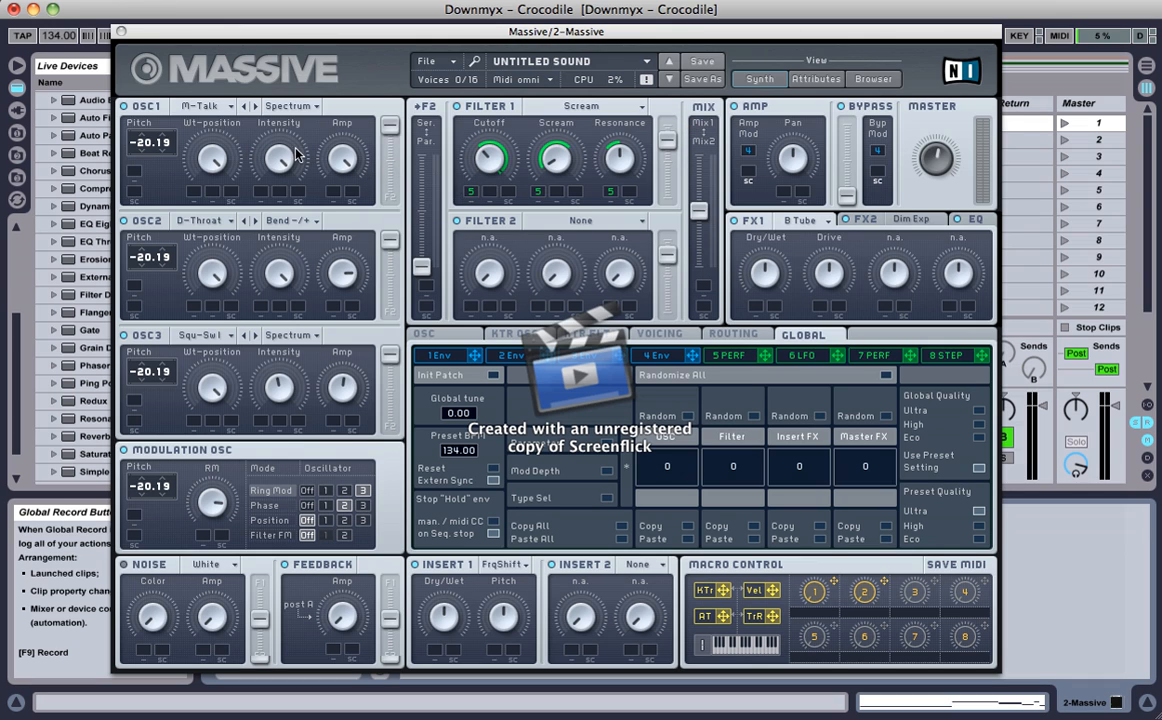
{"action": "left_click", "coordinate": [733, 358]}
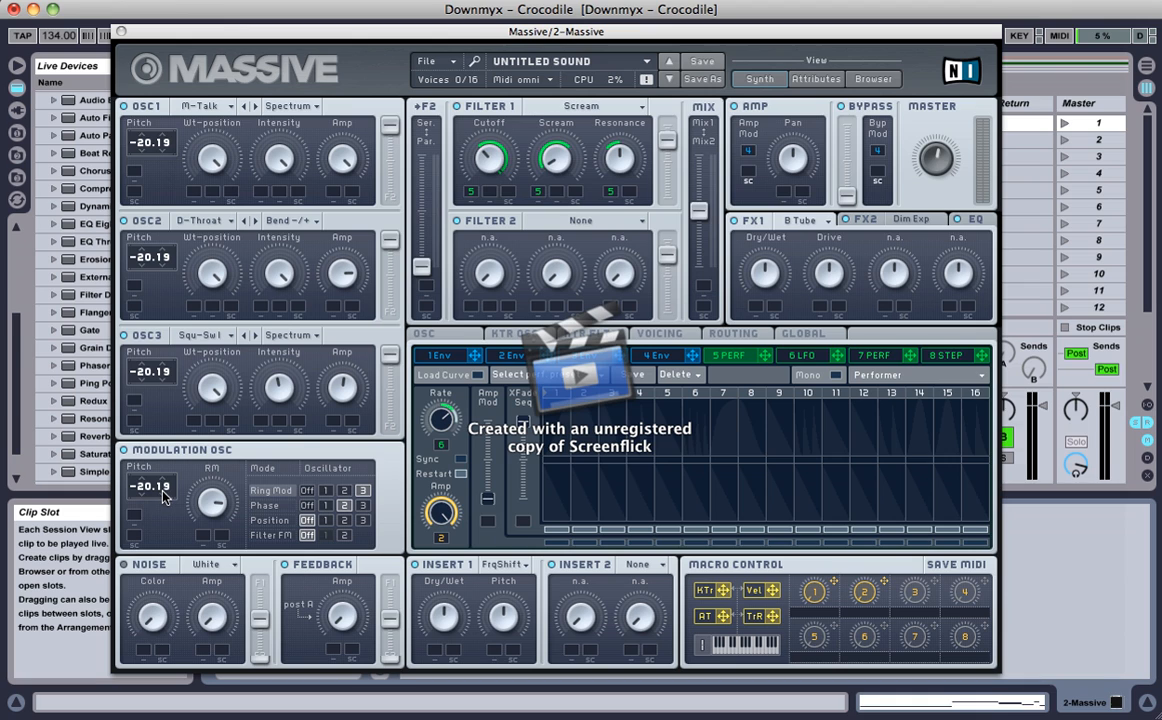
{"action": "left_click", "coordinate": [208, 107]}
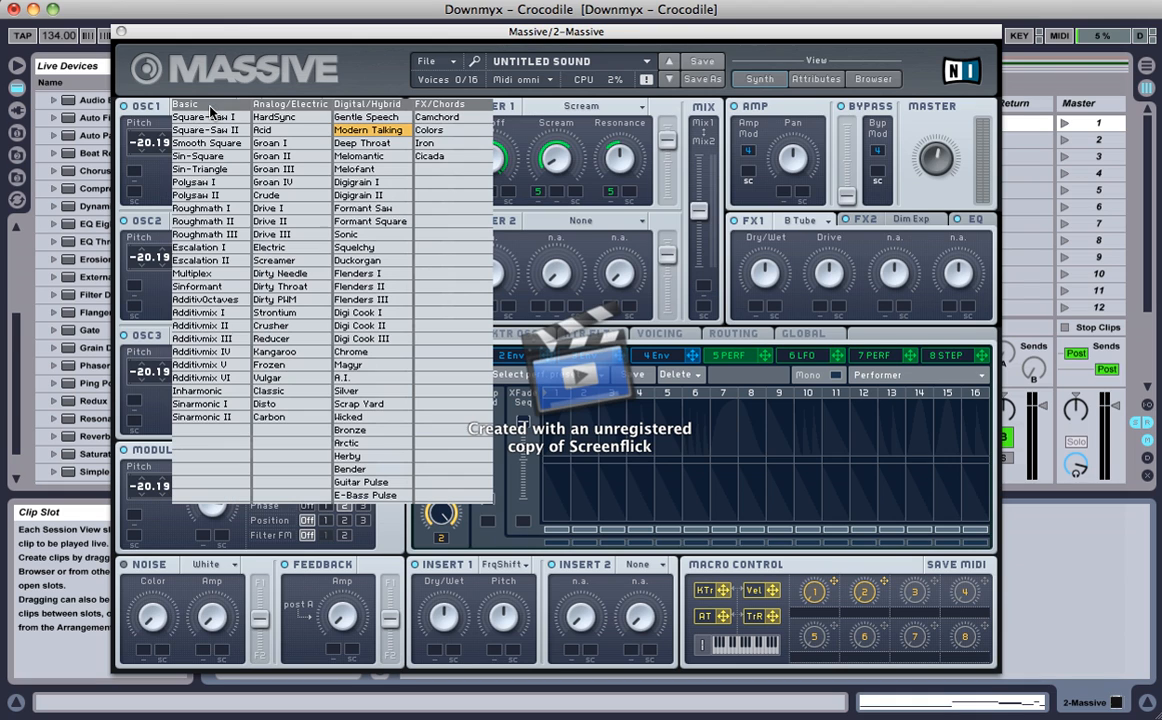
{"action": "left_click", "coordinate": [360, 130]}
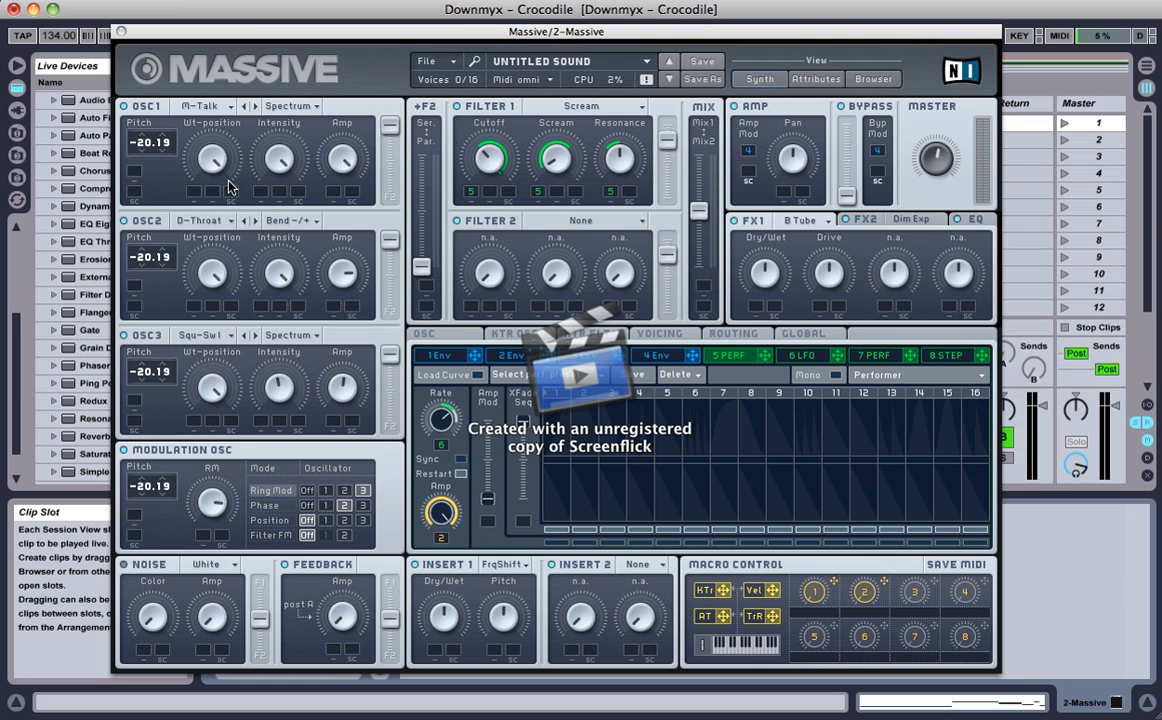
Set OSC2's wavetable to Deep Throat and its wavetable mode to Bend -/+
{"action": "left_click", "coordinate": [212, 222]}
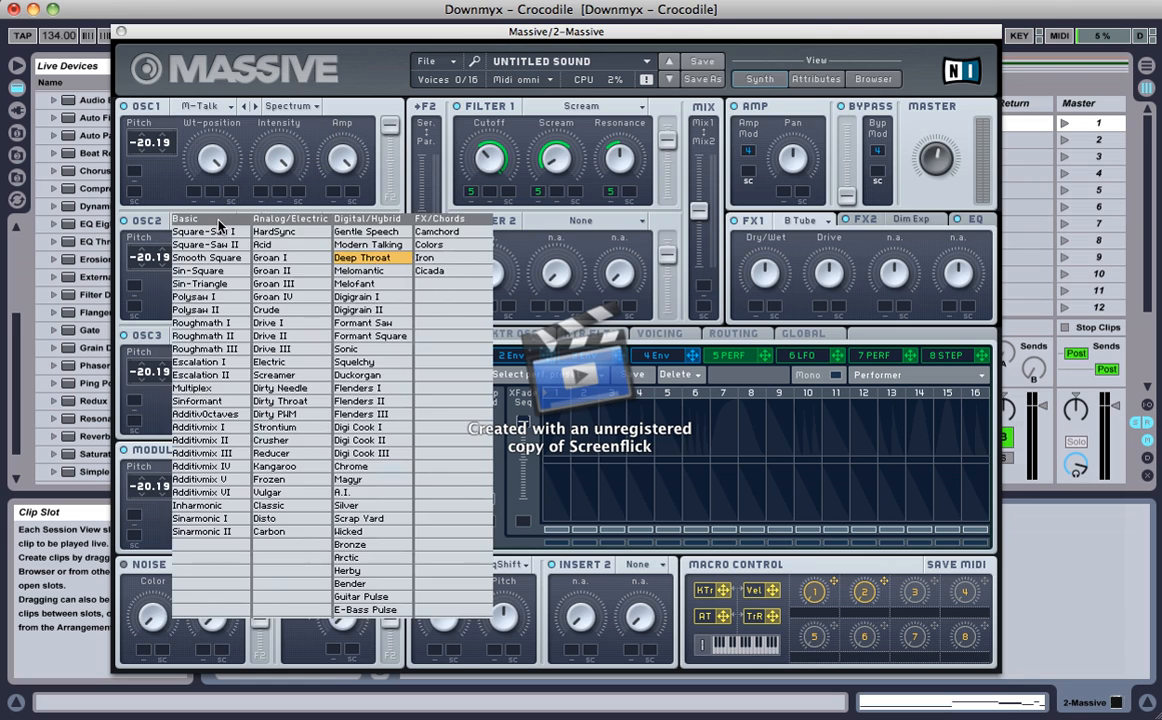
{"action": "left_click", "coordinate": [355, 258]}
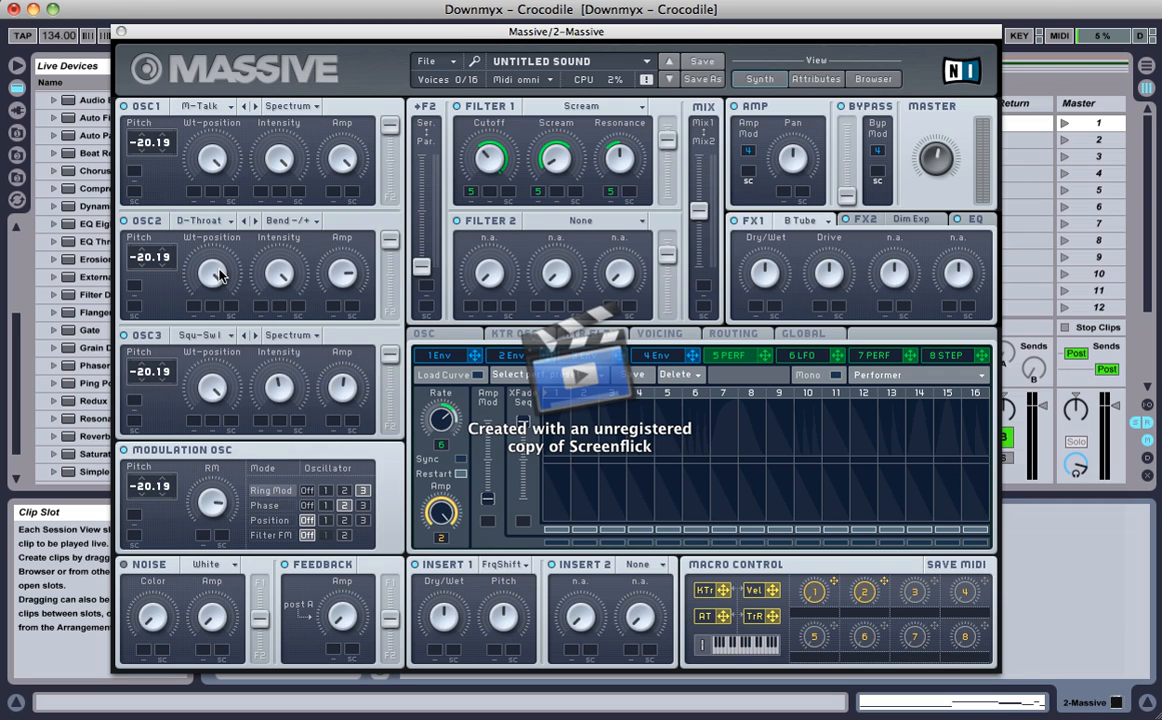
{"action": "left_click", "coordinate": [219, 274]}
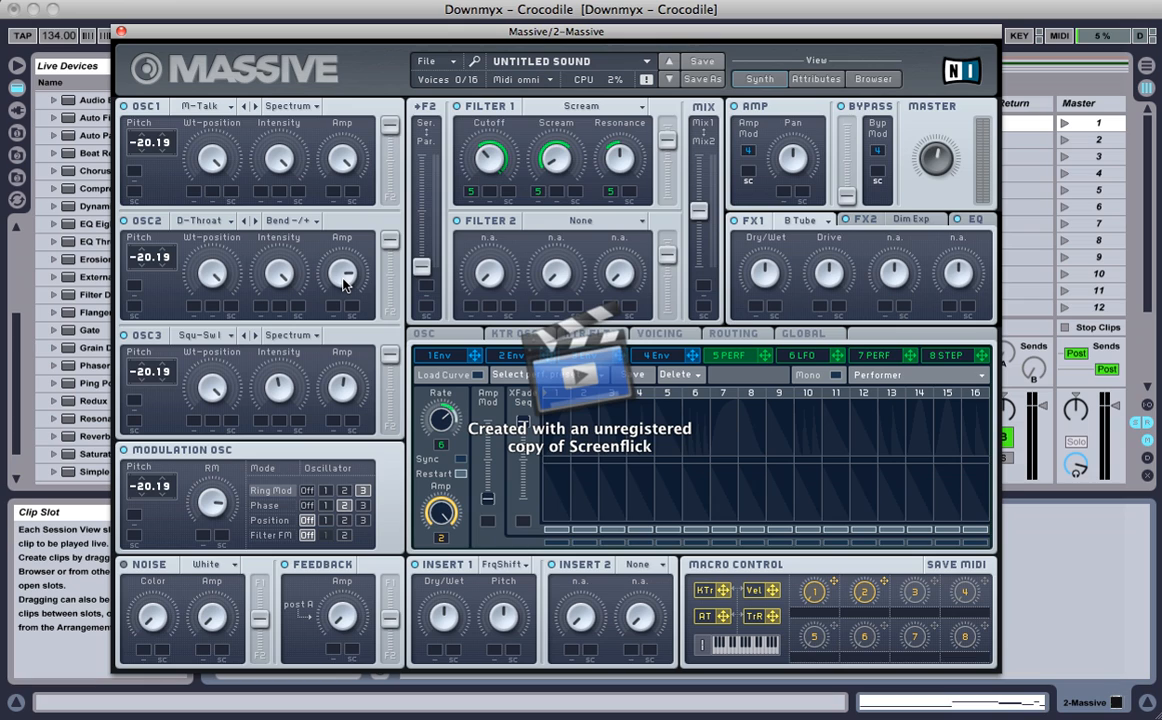
{"action": "left_click", "coordinate": [288, 220]}
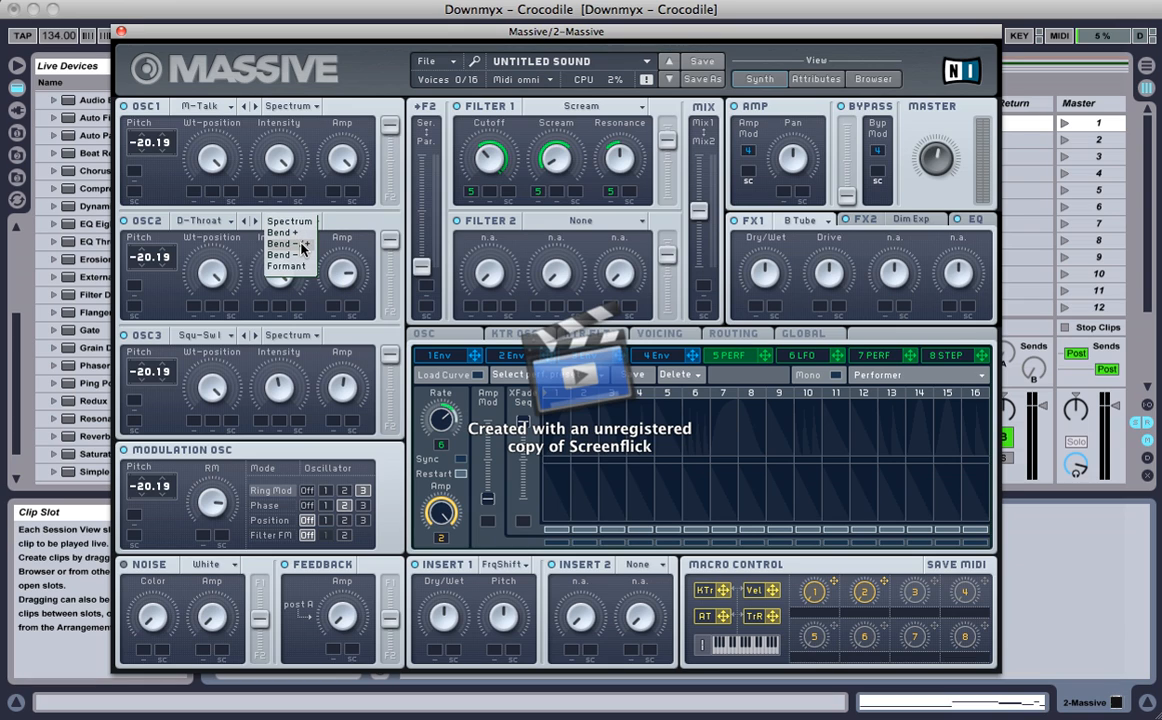
{"action": "left_click", "coordinate": [303, 244]}
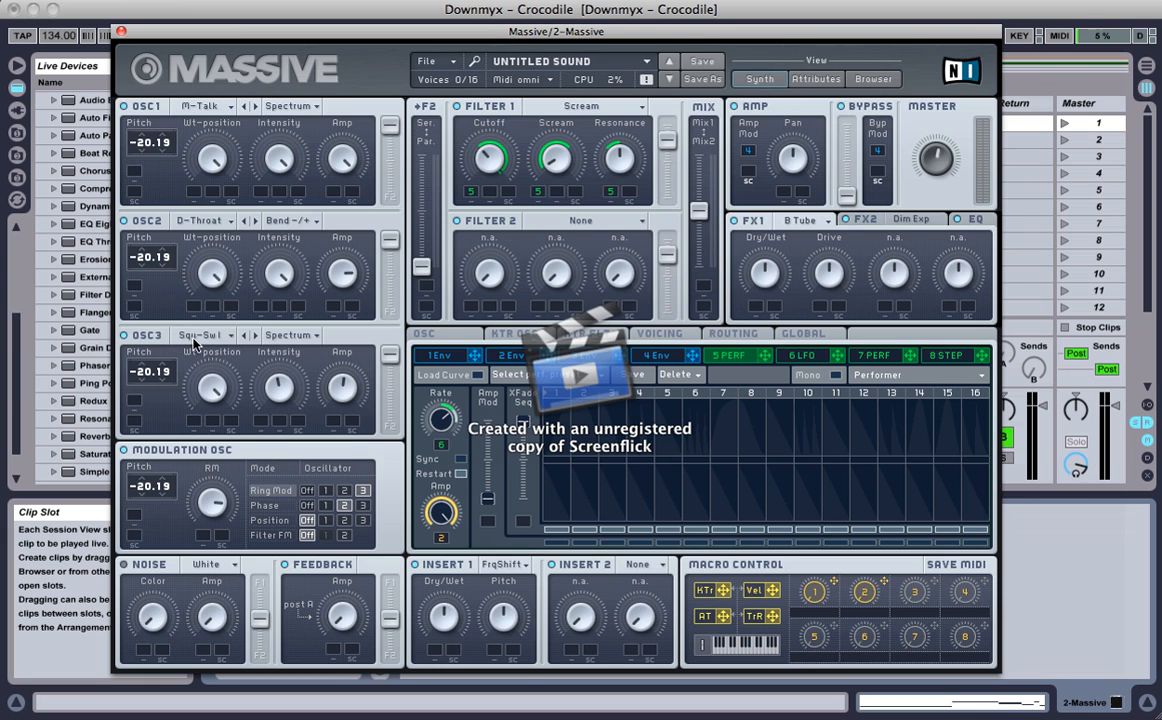
Set OSC3's wavetable to Square-Saw I and route the Modulation OSC's Phase to oscillator 2
{"action": "left_click", "coordinate": [203, 338]}
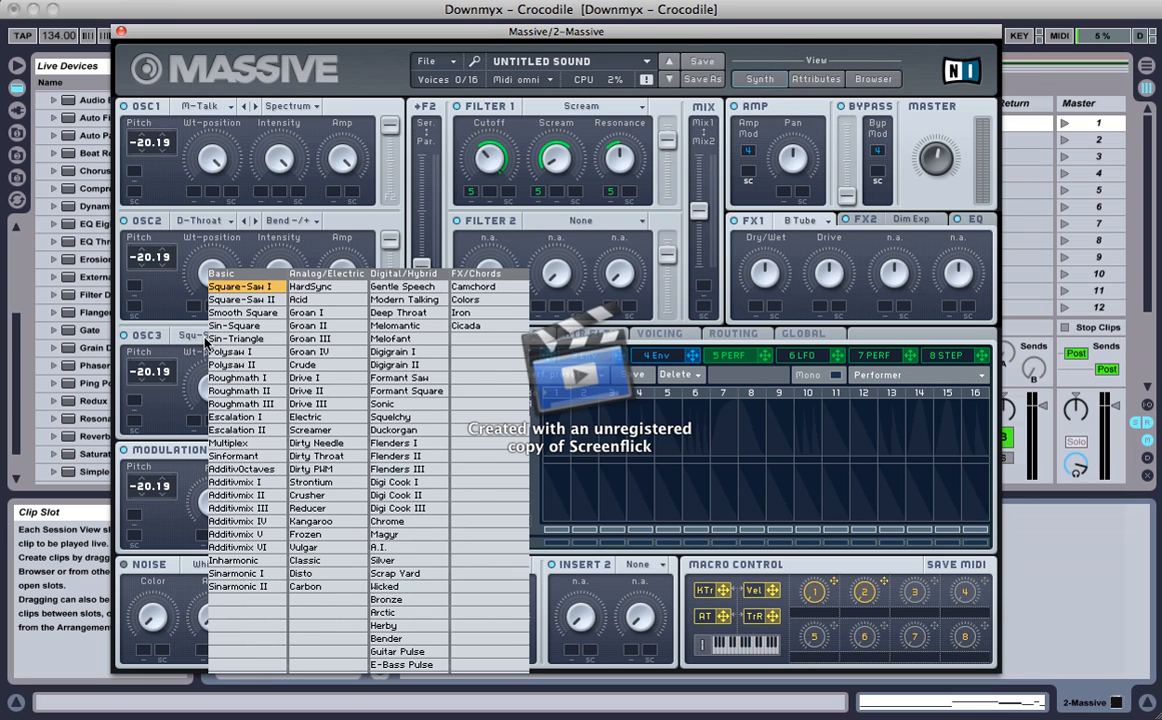
{"action": "left_click", "coordinate": [269, 289]}
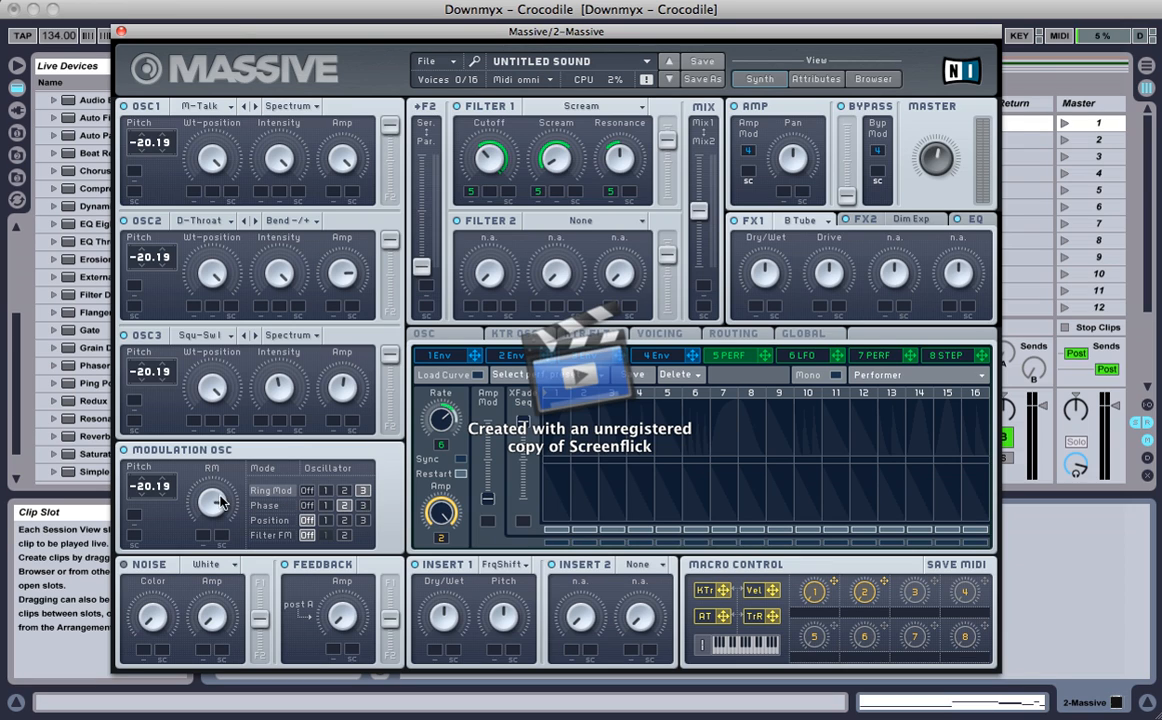
{"action": "left_click", "coordinate": [342, 510]}
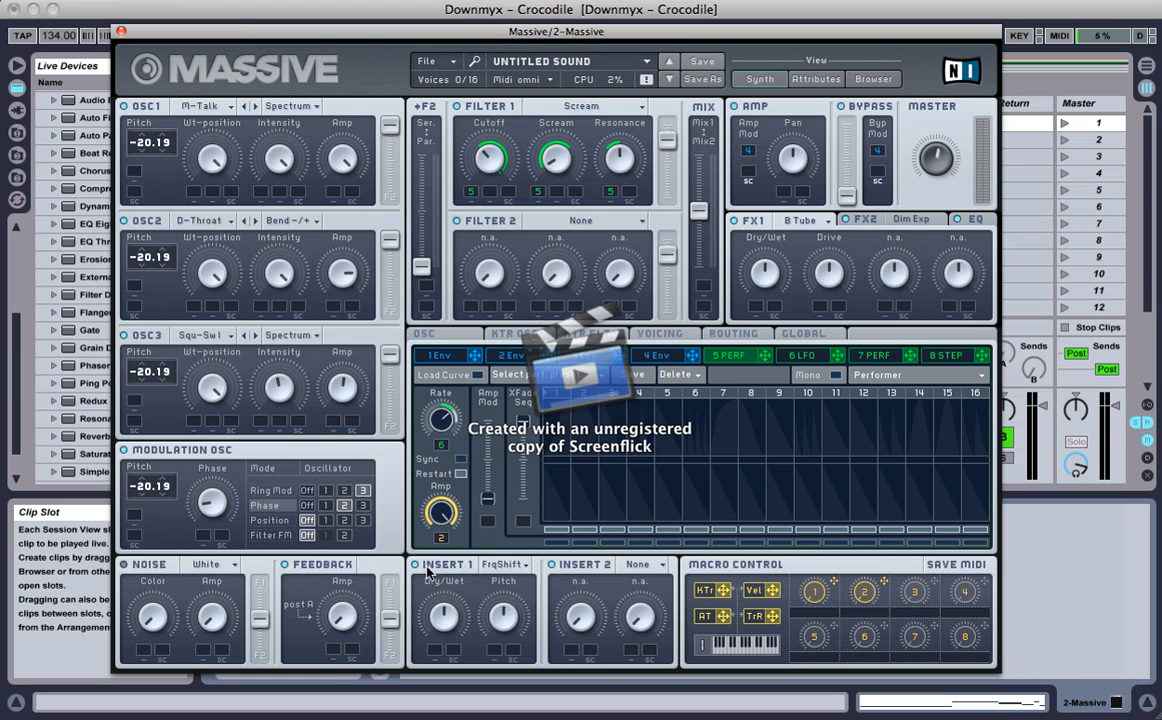
Set the Insert 1 effect to Frequency Shifter
{"action": "left_click", "coordinate": [509, 565]}
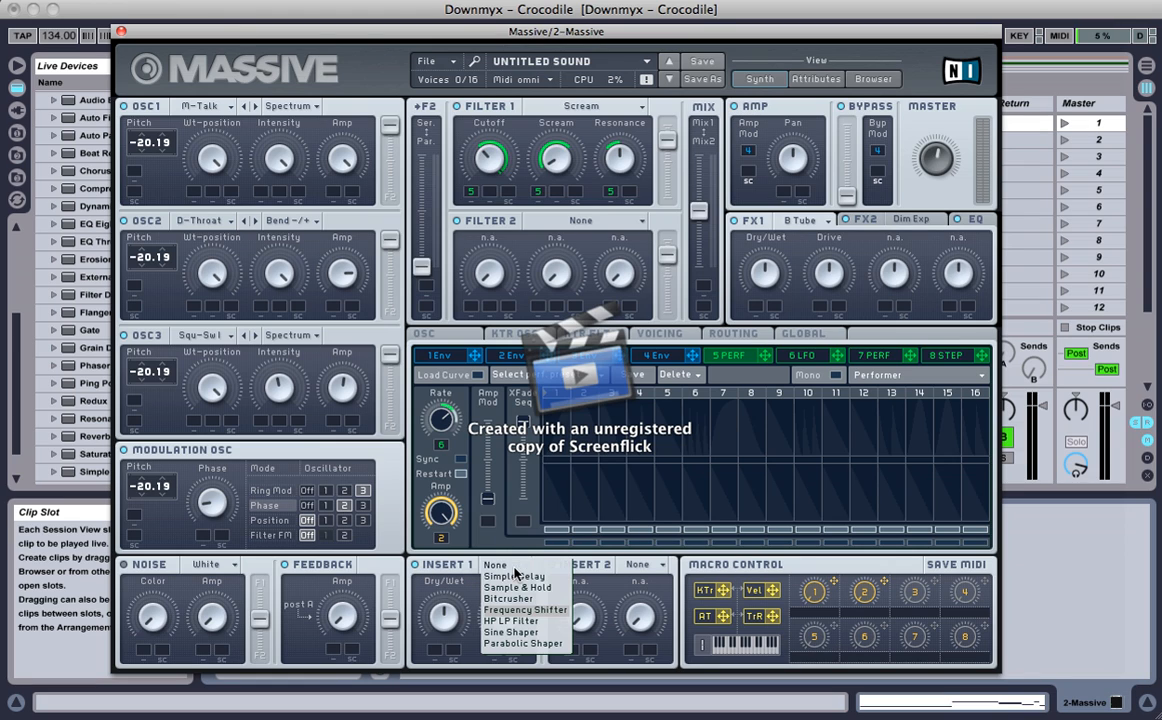
{"action": "left_click", "coordinate": [530, 627]}
{"action": "left_click", "coordinate": [515, 565]}
{"action": "left_click", "coordinate": [524, 611]}
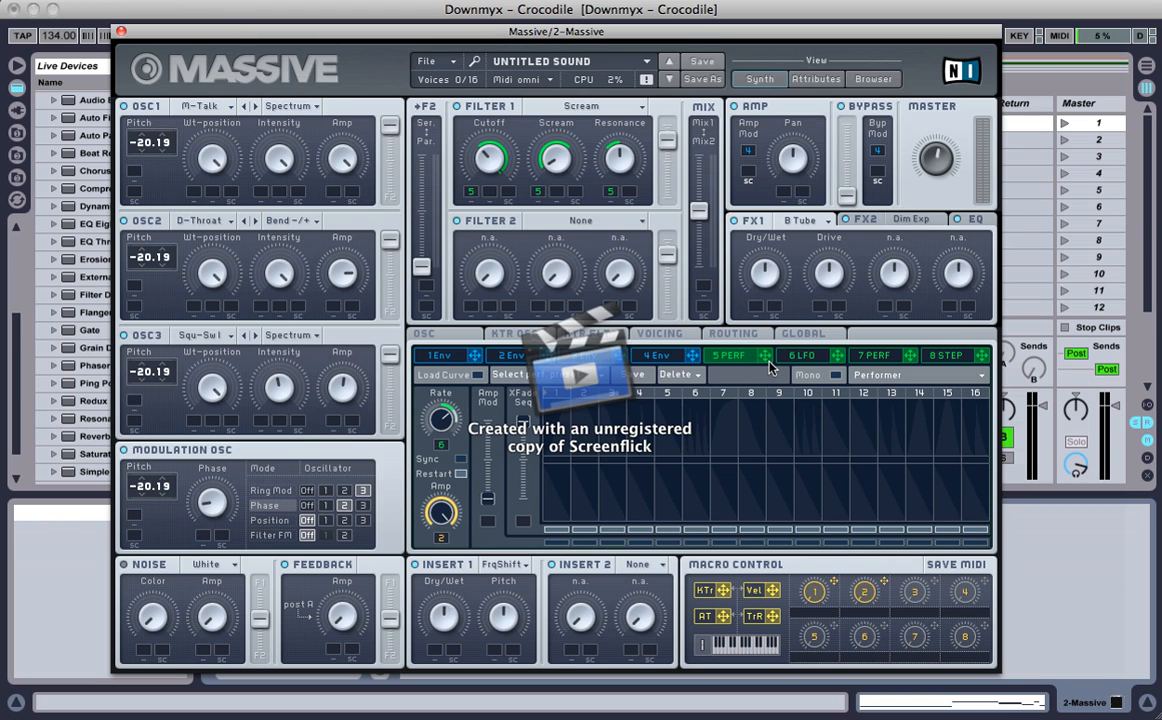
Assign the 5 PERF modulator to Filter 1's Cutoff and review the 4 Env and 5 PERF settings
{"action": "left_click_drag", "start_coordinate": [765, 357], "coordinate": [476, 193]}
{"action": "left_click_drag", "start_coordinate": [767, 362], "coordinate": [476, 193]}
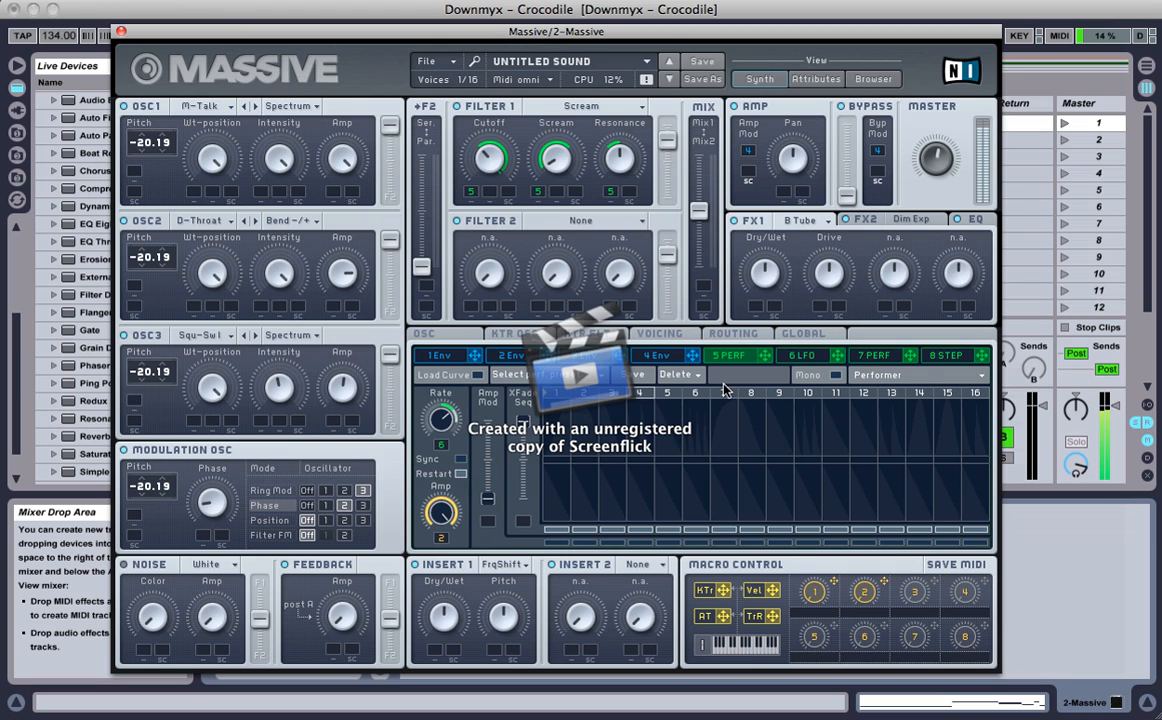
{"action": "left_click", "coordinate": [656, 356]}
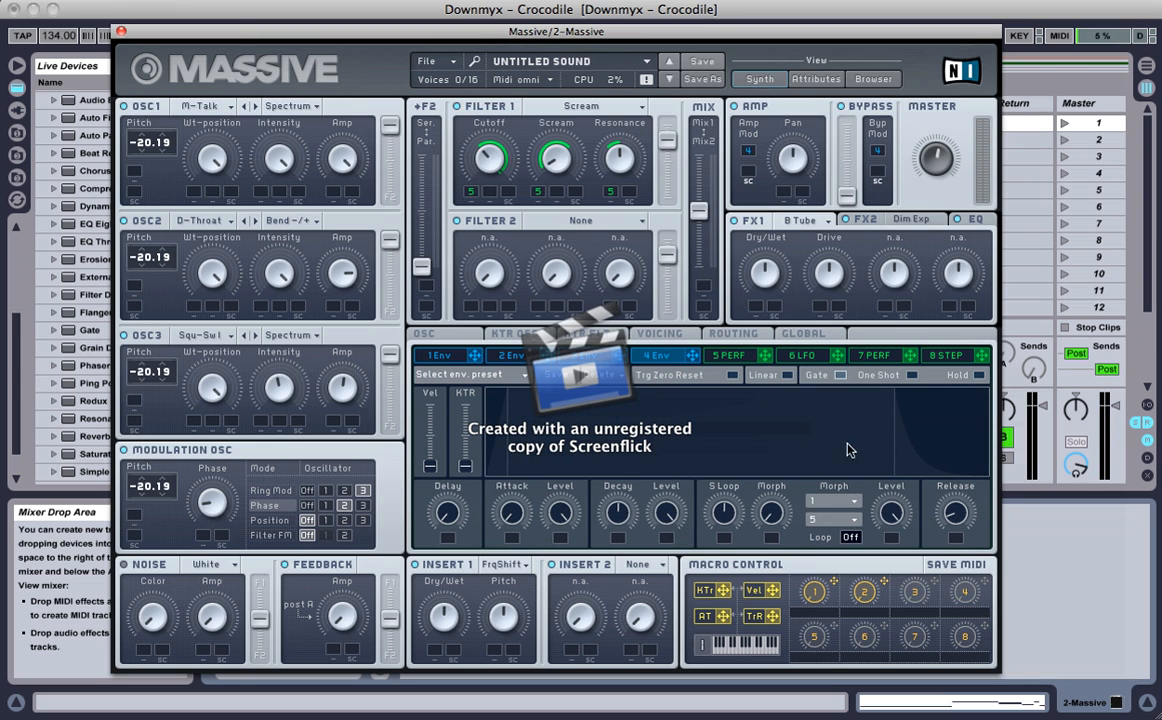
{"action": "left_click", "coordinate": [718, 355]}
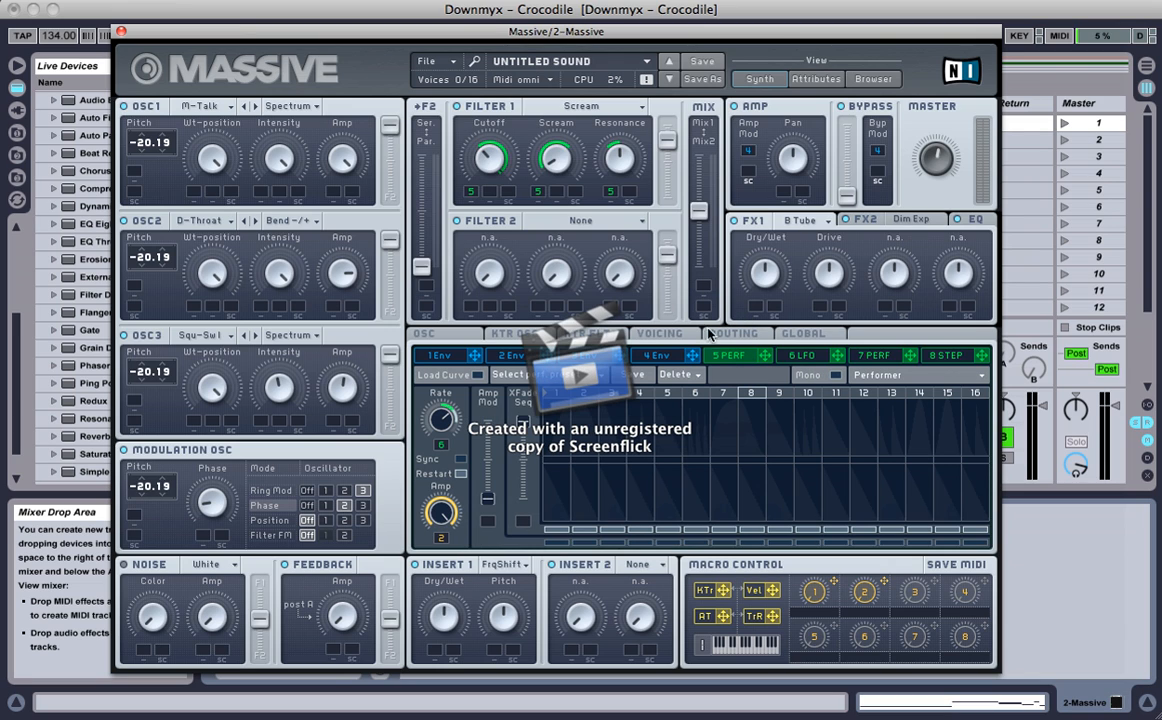
{"action": "left_click", "coordinate": [658, 355]}
{"action": "left_click", "coordinate": [751, 356]}
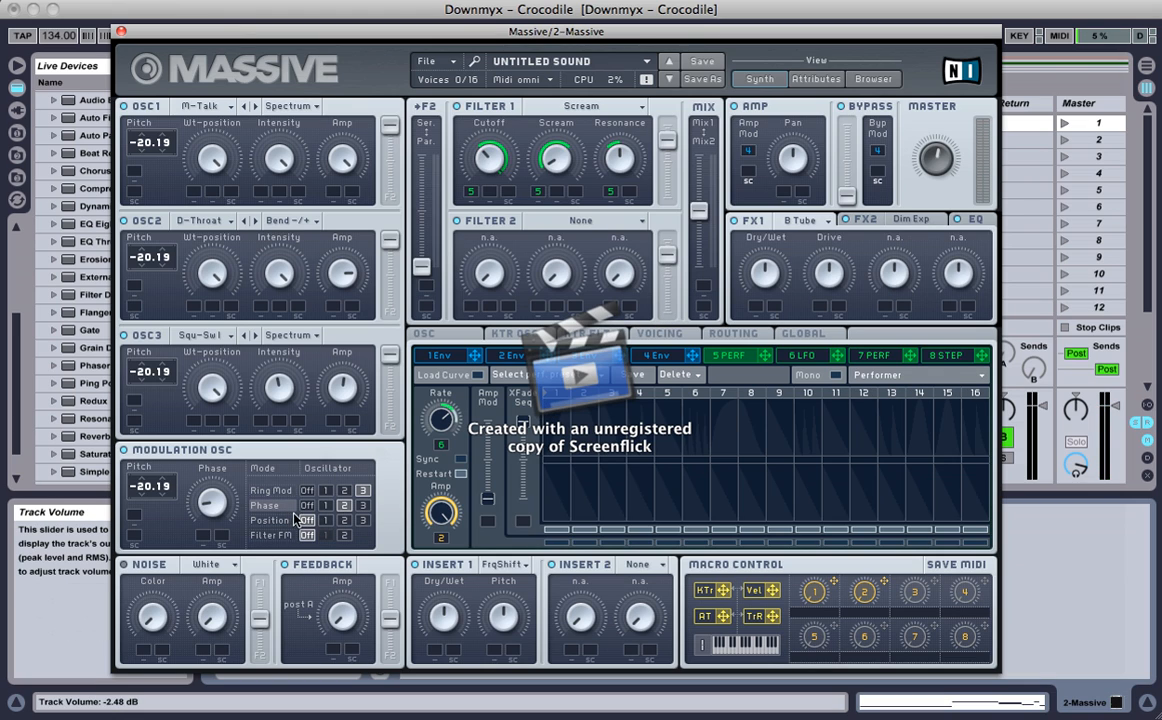
Try the Modulation OSC's Phase on oscillator 1 and return it to oscillator 2
{"action": "left_click", "coordinate": [328, 506]}
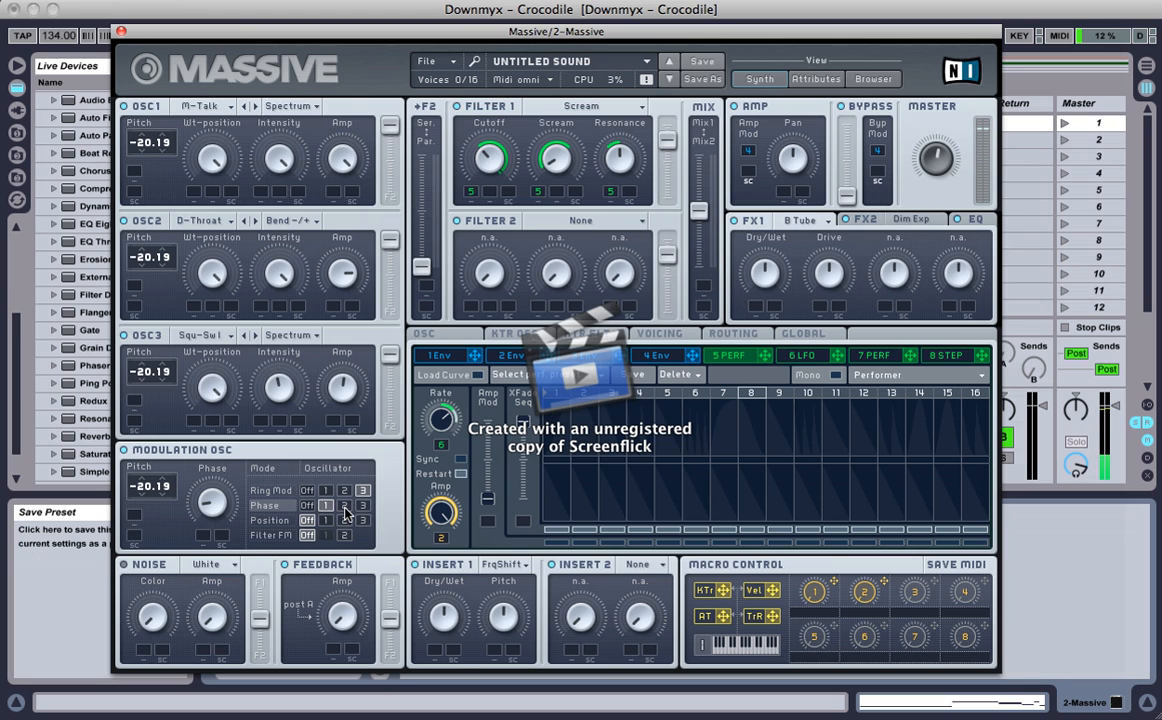
{"action": "left_click", "coordinate": [344, 507]}
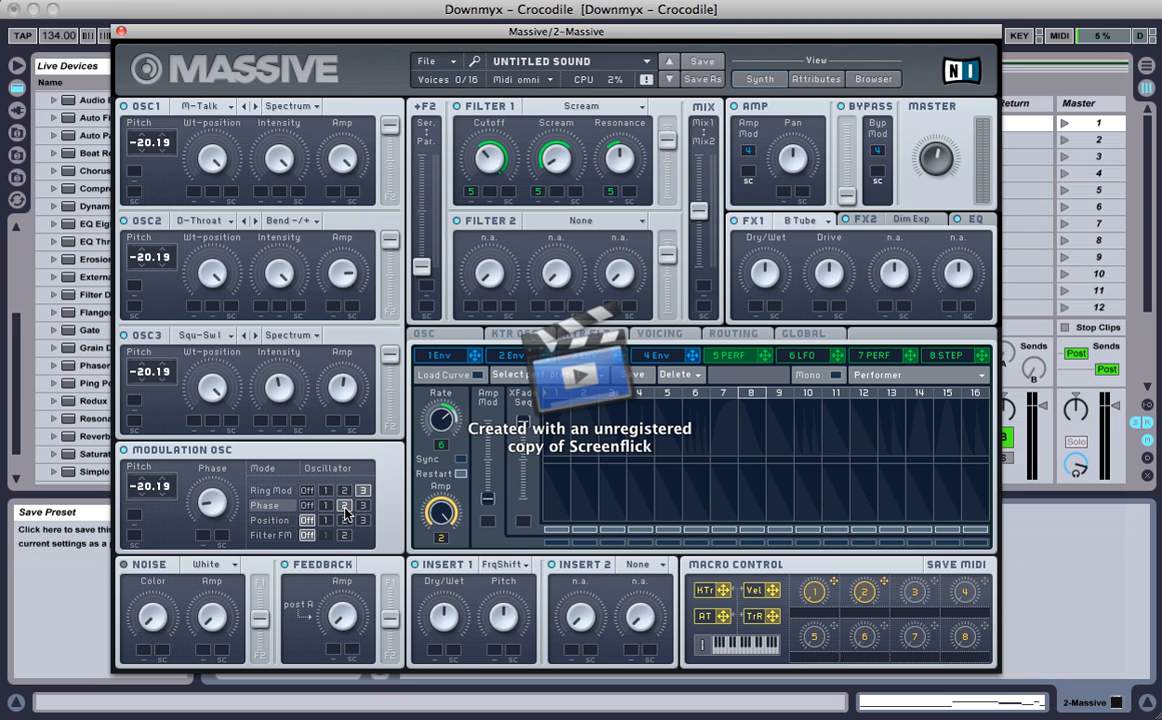
{"action": "left_click", "coordinate": [326, 506]}
{"action": "left_click_drag", "start_coordinate": [609, 189], "coordinate": [608, 196]}
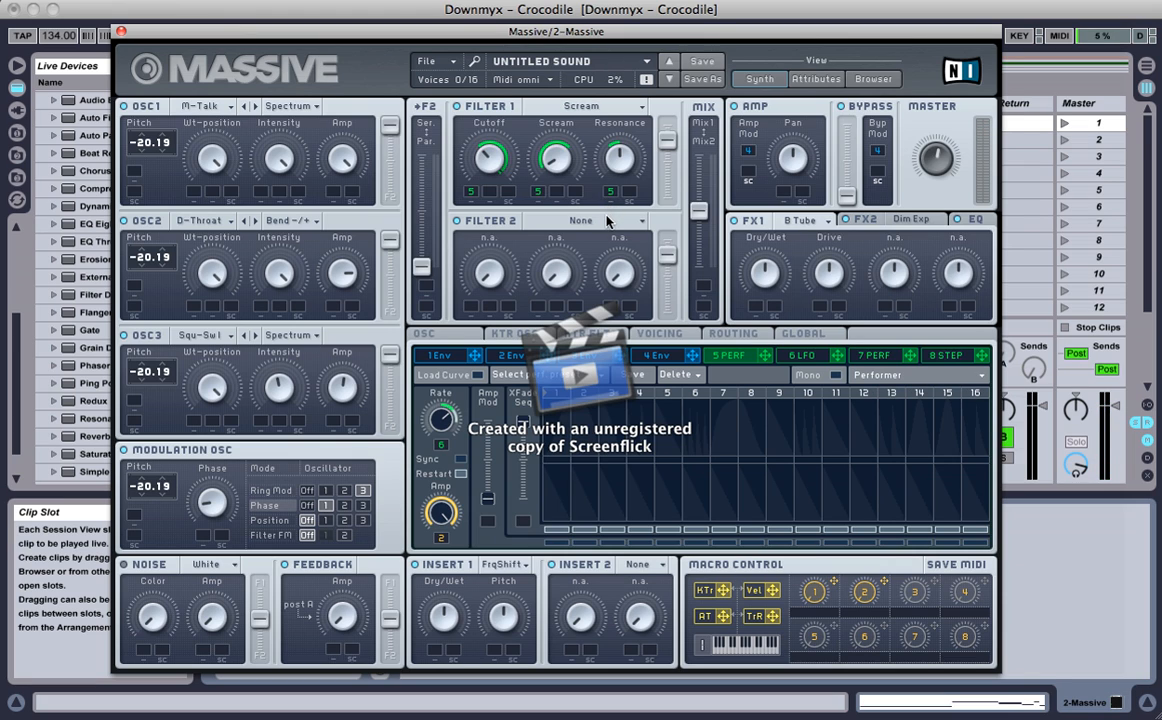
{"action": "left_click", "coordinate": [345, 506]}
Set the FX1 effect to B Tube and review the FX2 Dim Exp and EQ settings
{"action": "left_click", "coordinate": [800, 220]}
{"action": "left_click", "coordinate": [811, 414]}
{"action": "left_click", "coordinate": [845, 218]}
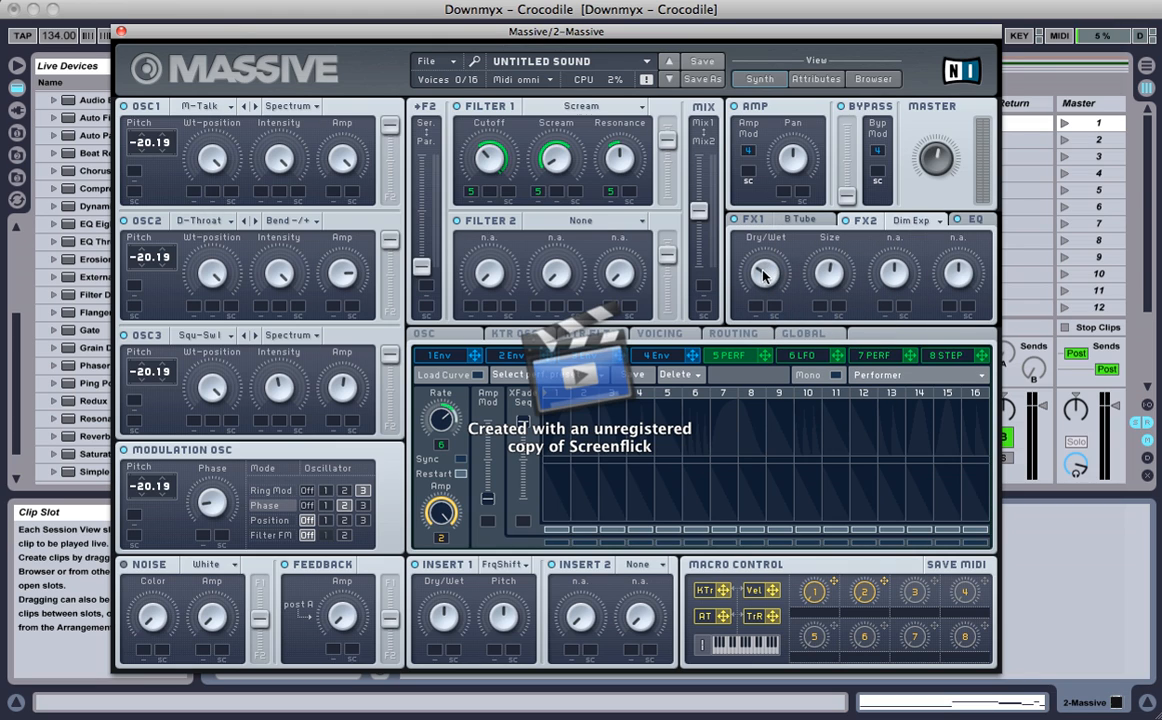
{"action": "left_click", "coordinate": [975, 221]}
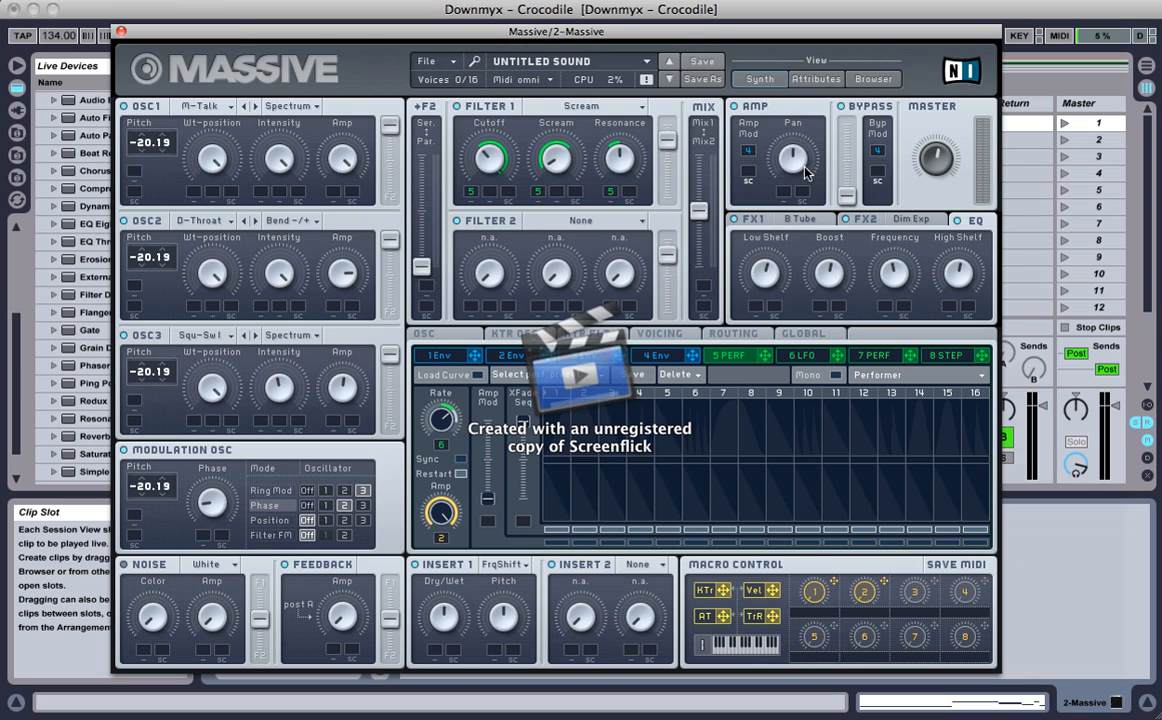
{"action": "left_click", "coordinate": [788, 226]}
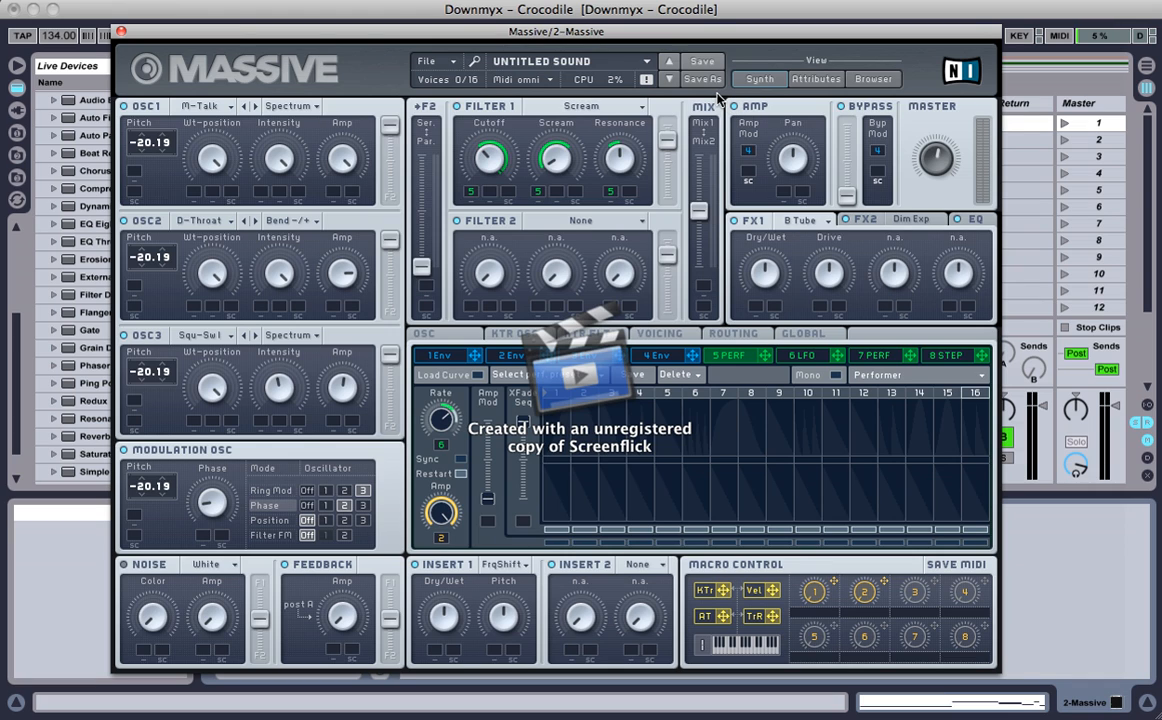
{"action": "left_click", "coordinate": [725, 3]}
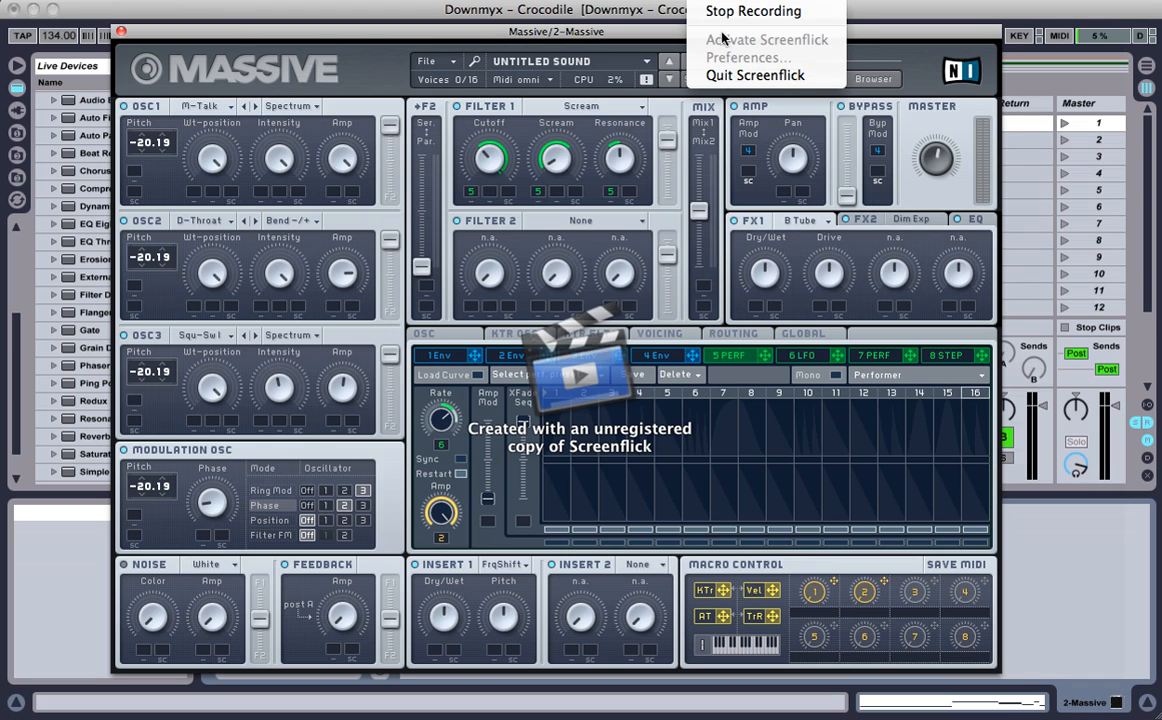